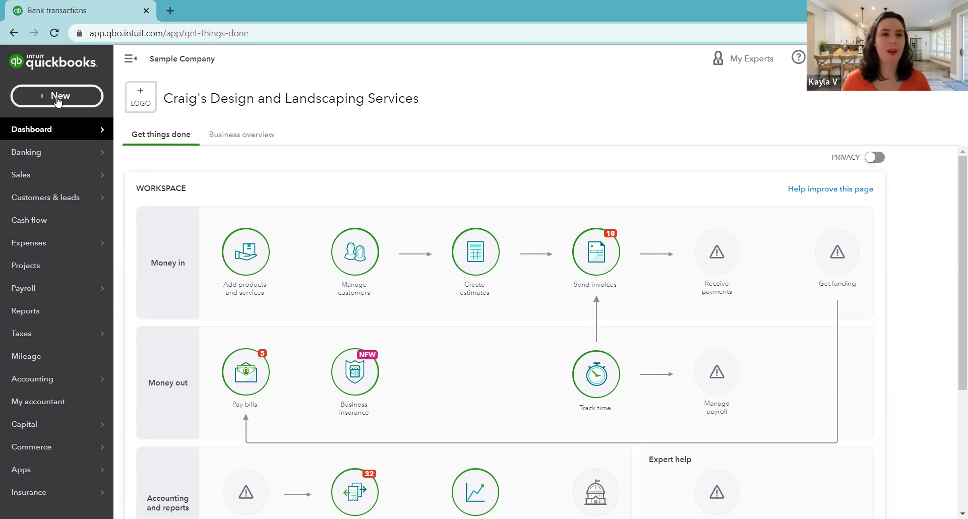
Start a new sales receipt from the transactions for customers
{"action": "left_click", "coordinate": [58, 101]}
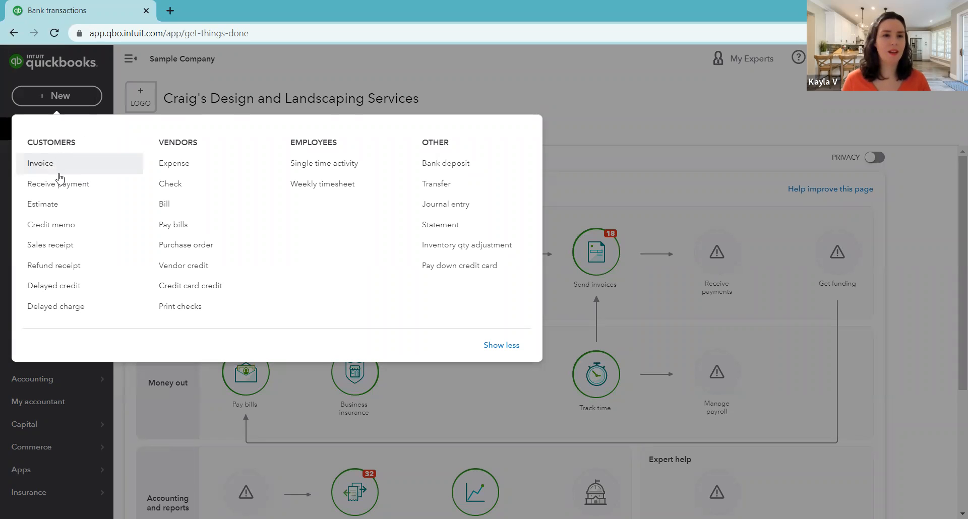
{"action": "left_click", "coordinate": [73, 246]}
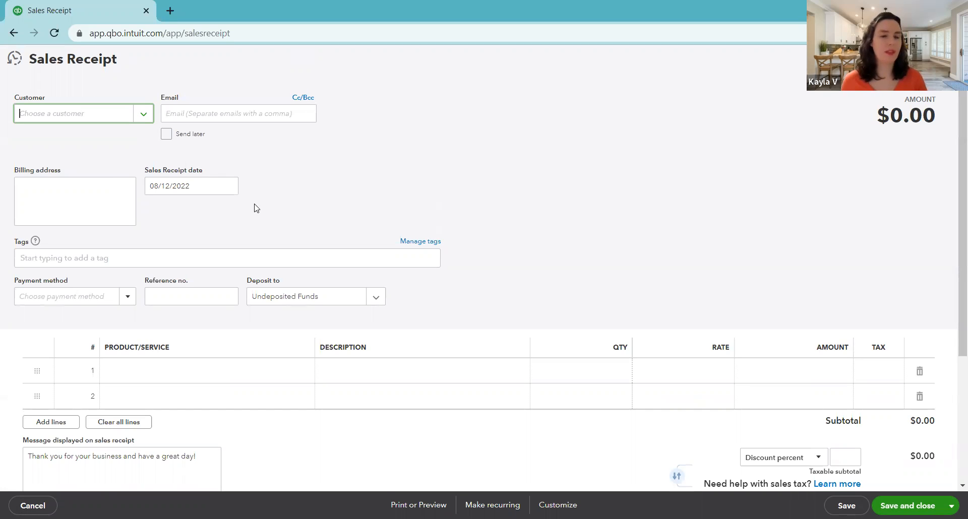
{"action": "scroll", "coordinate": [505, 327], "scroll_direction": "down", "scroll_amount": 1}
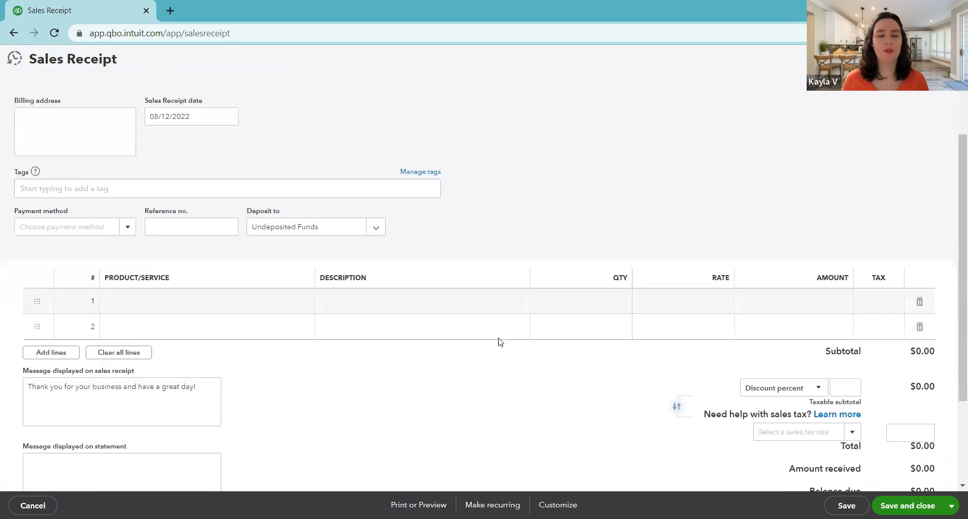
{"action": "scroll", "coordinate": [505, 326], "scroll_direction": "down", "scroll_amount": 2}
{"action": "scroll", "coordinate": [482, 339], "scroll_direction": "up", "scroll_amount": 3}
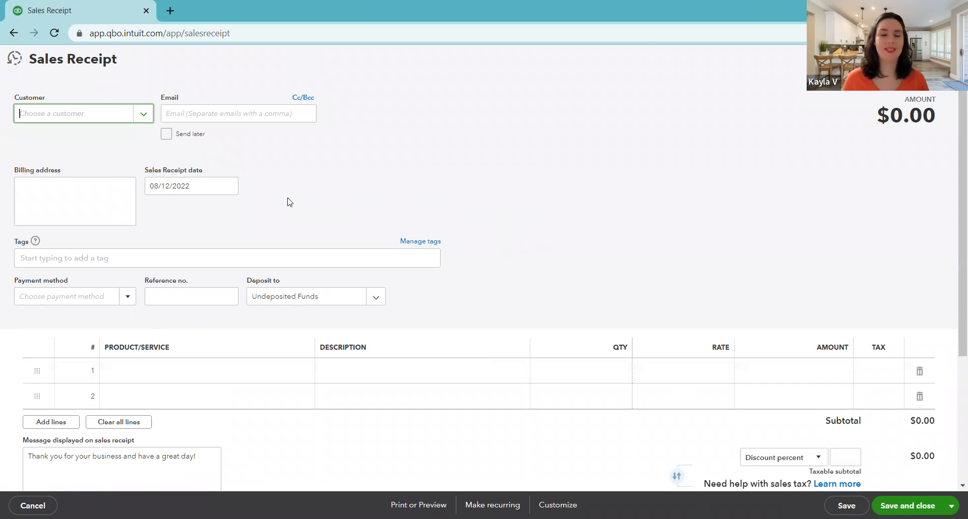
Assign the sales receipt to the existing individual customer listed just before Video Games by Dan
{"action": "left_click", "coordinate": [142, 115]}
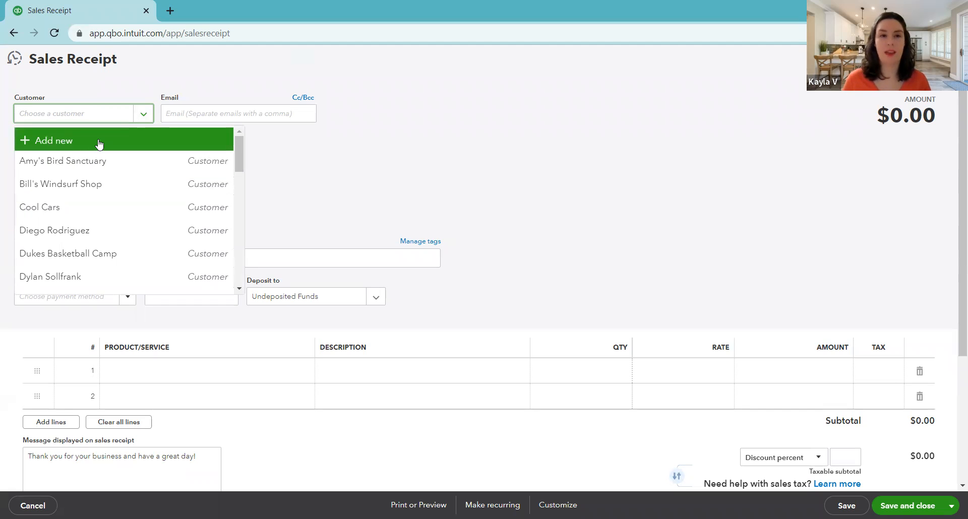
{"action": "scroll", "coordinate": [119, 199], "scroll_direction": "down", "scroll_amount": 3}
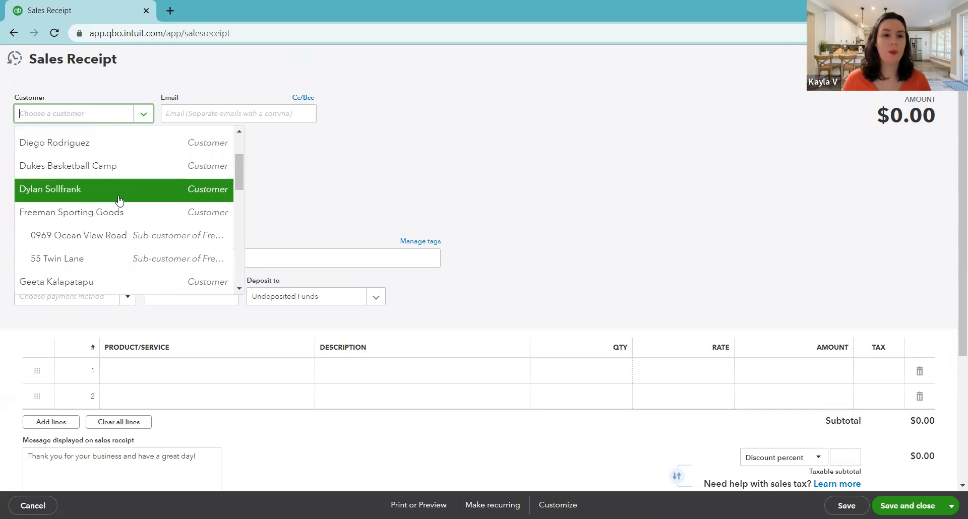
{"action": "scroll", "coordinate": [119, 199], "scroll_direction": "down", "scroll_amount": 5}
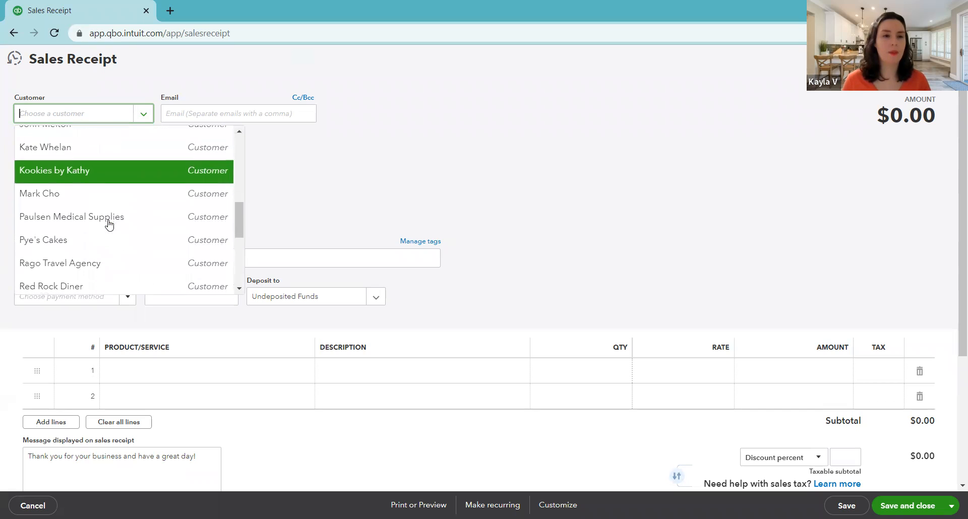
{"action": "scroll", "coordinate": [114, 247], "scroll_direction": "down", "scroll_amount": 4}
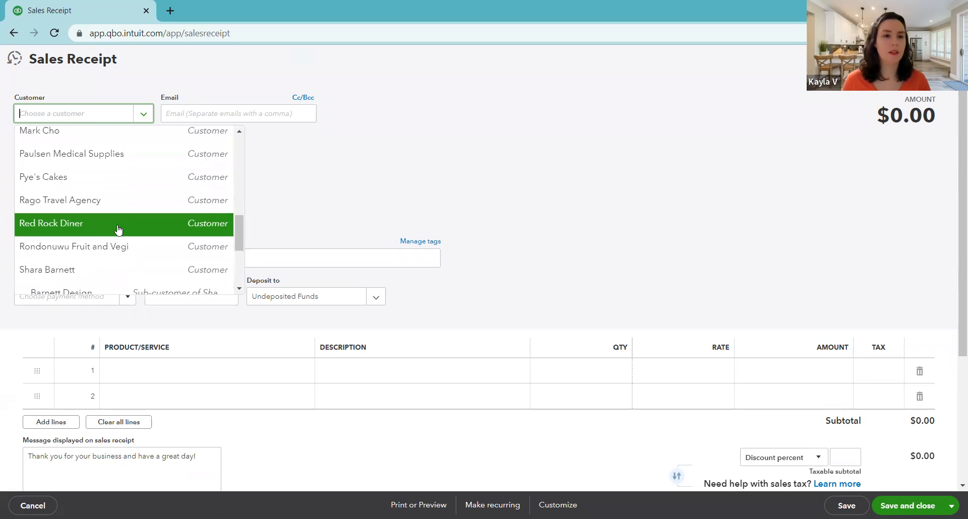
{"action": "scroll", "coordinate": [115, 254], "scroll_direction": "down", "scroll_amount": 3}
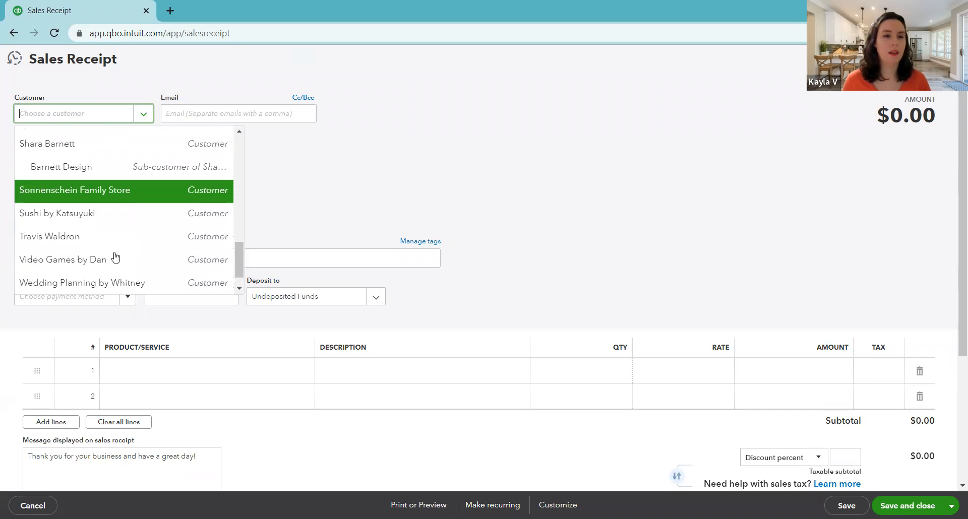
{"action": "left_click", "coordinate": [111, 244]}
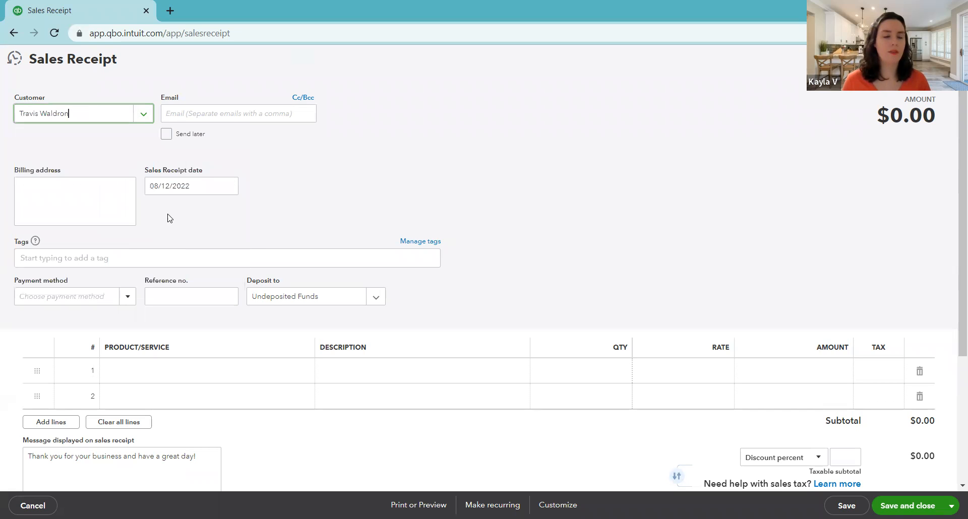
{"action": "left_click", "coordinate": [266, 189]}
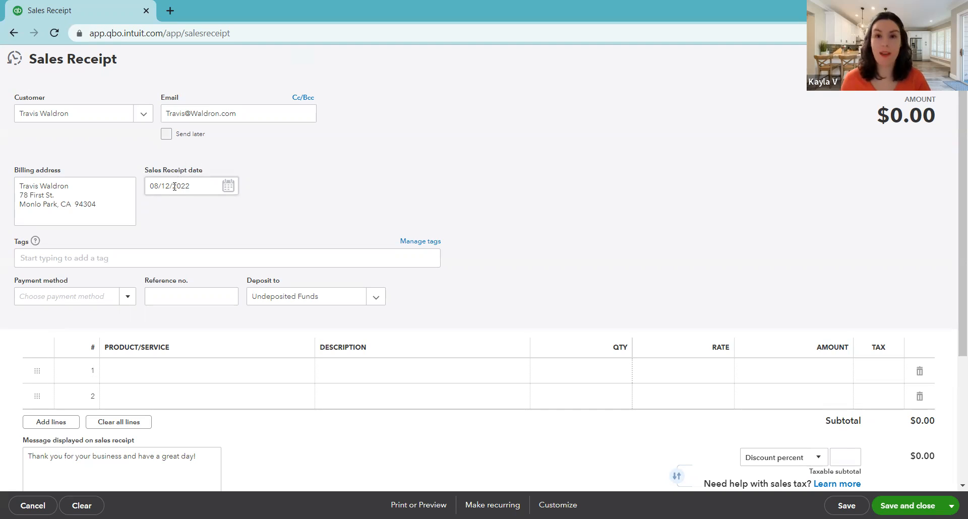
Set the sales receipt date to 08/10/2022 and the payment method to Check
{"action": "left_click", "coordinate": [225, 188]}
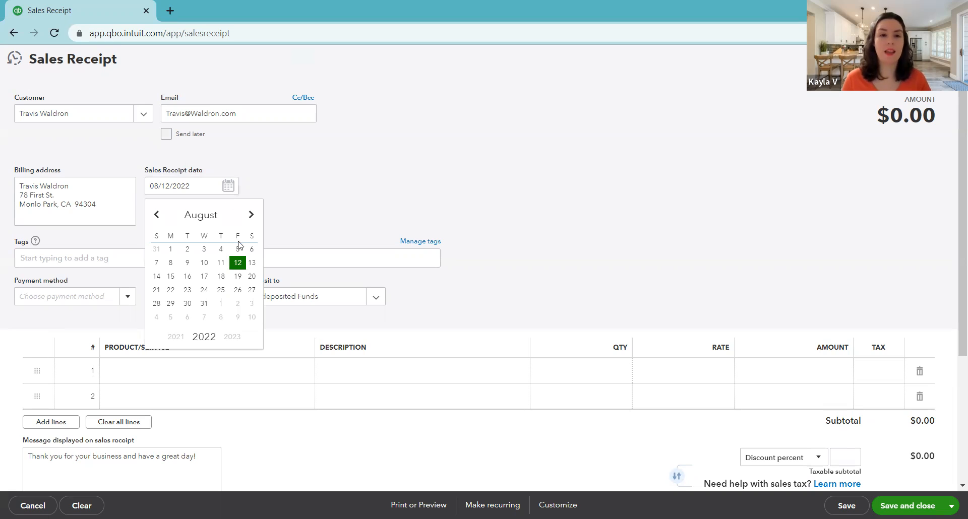
{"action": "left_click", "coordinate": [204, 263]}
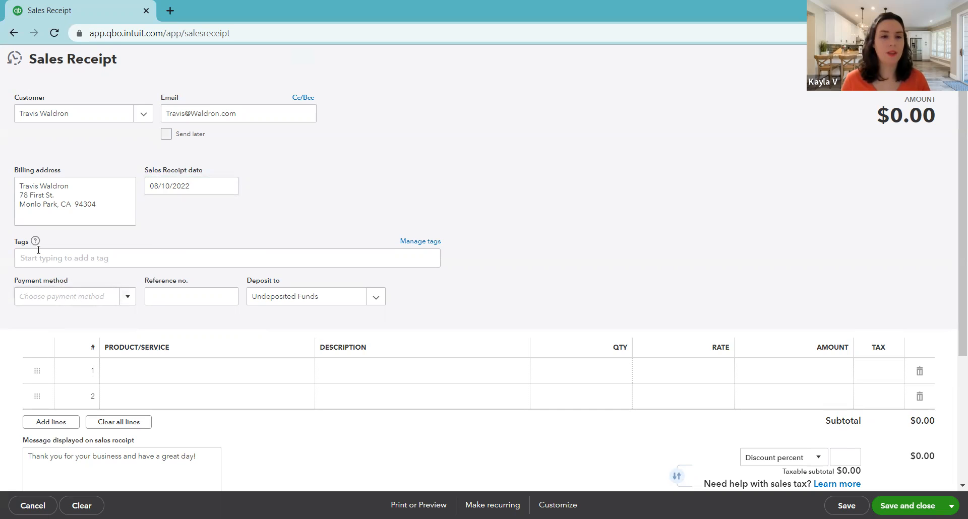
{"action": "left_click", "coordinate": [130, 297]}
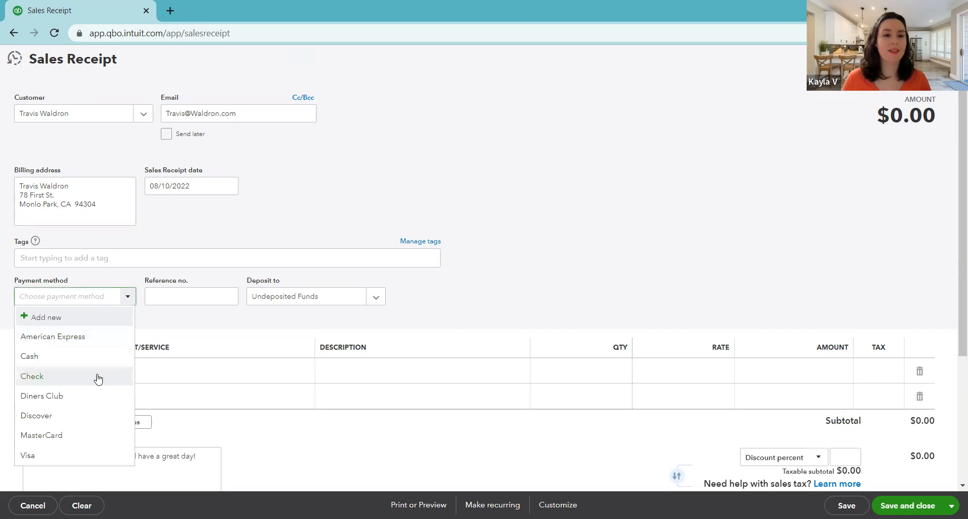
{"action": "left_click", "coordinate": [96, 376]}
{"action": "left_click", "coordinate": [125, 317]}
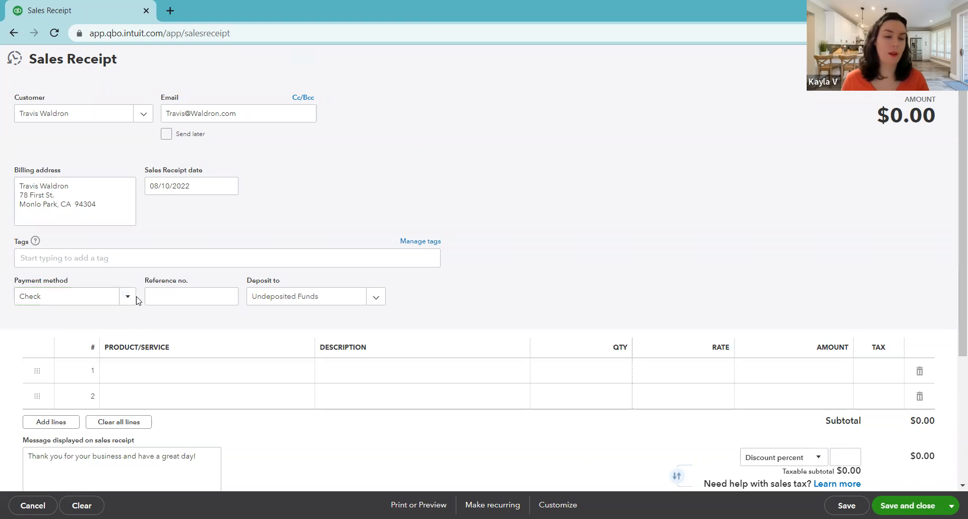
Enter 167 as the reference number for the check payment
{"action": "left_click", "coordinate": [170, 293]}
{"action": "type", "text": "167"}
{"action": "left_click", "coordinate": [170, 313]}
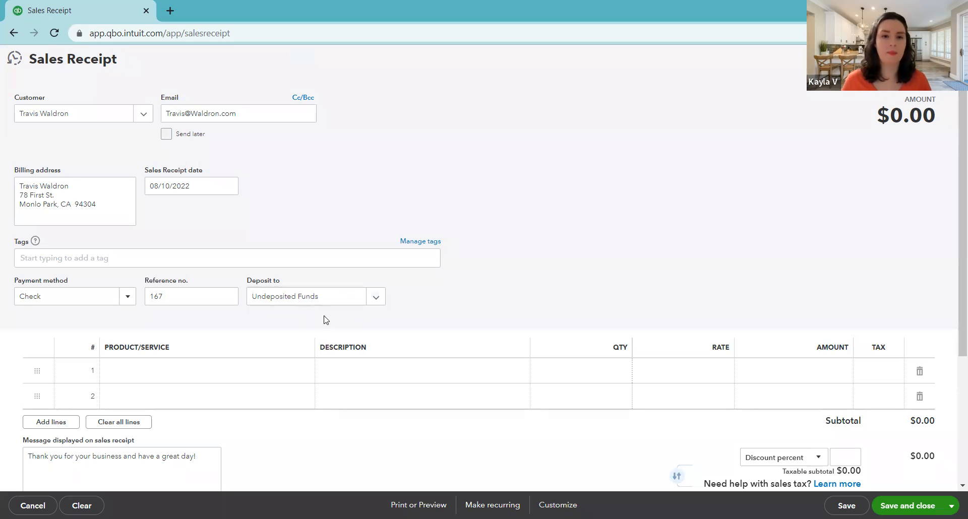
Add the Lighting product to the first line and replace its description with "lamp"
{"action": "left_click", "coordinate": [237, 369]}
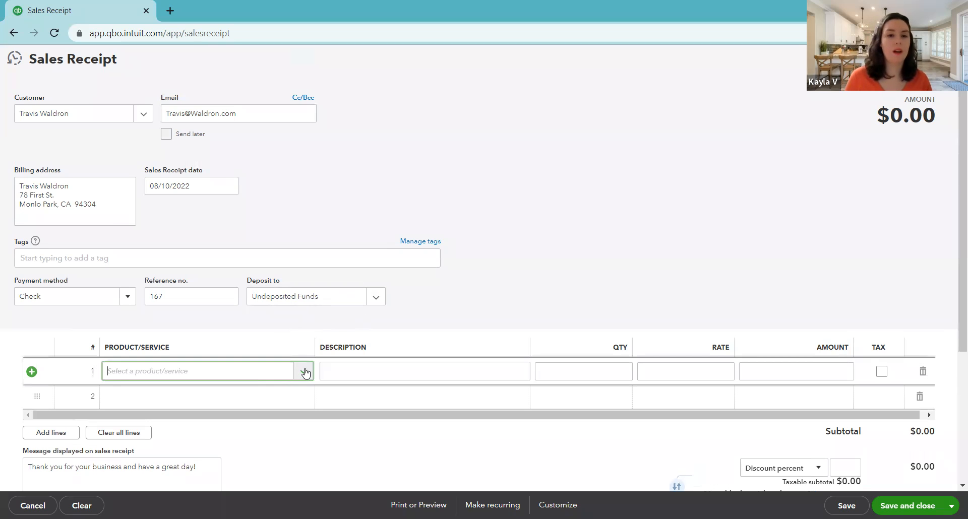
{"action": "left_click", "coordinate": [304, 370]}
{"action": "scroll", "coordinate": [259, 302], "scroll_direction": "down", "scroll_amount": 3}
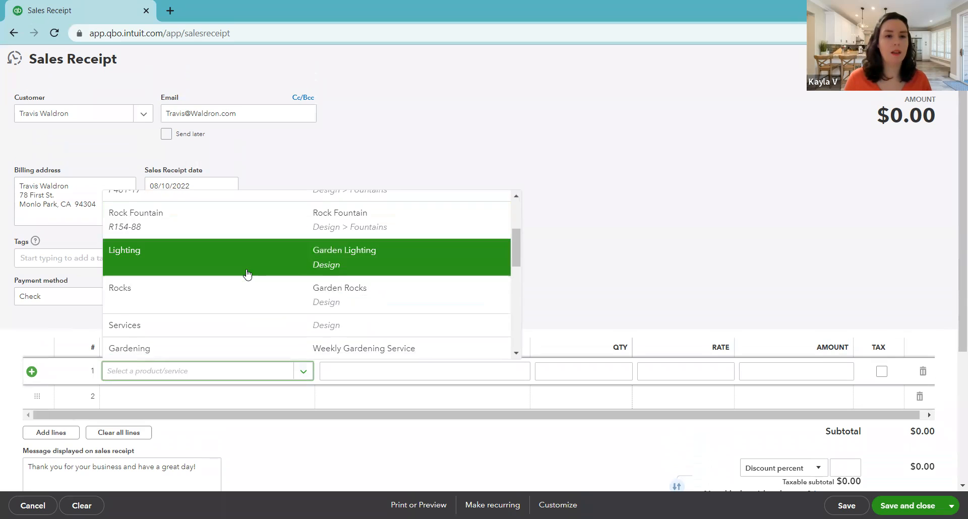
{"action": "left_click", "coordinate": [247, 275]}
{"action": "left_click_drag", "start_coordinate": [375, 376], "coordinate": [318, 362]}
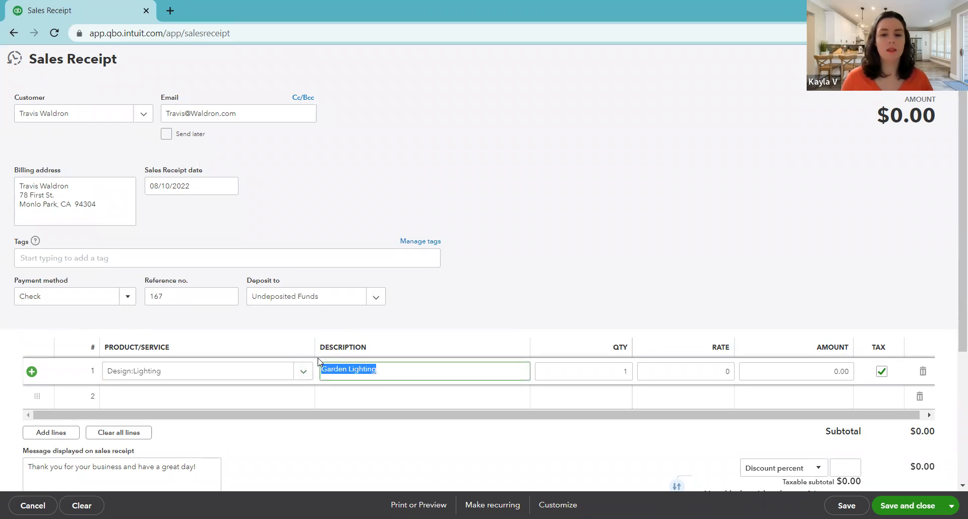
{"action": "type", "text": "lamp"}
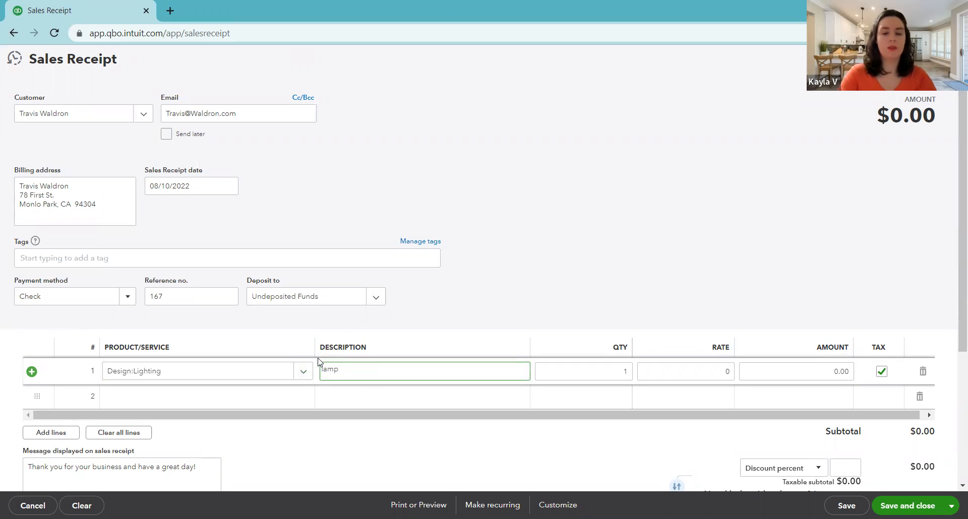
{"action": "left_click", "coordinate": [505, 436]}
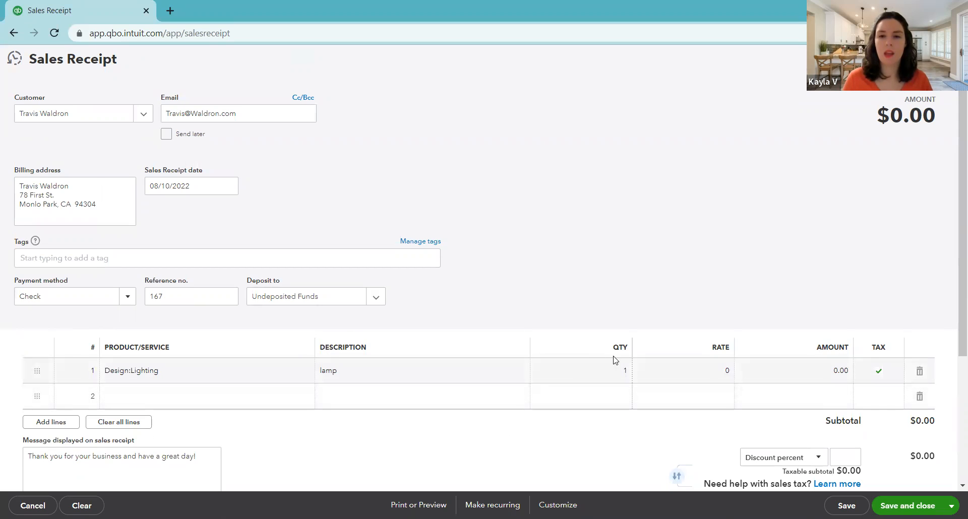
Set the lamp line's rate to 45 and its quantity to 2
{"action": "left_click", "coordinate": [790, 369]}
{"action": "left_click", "coordinate": [693, 373]}
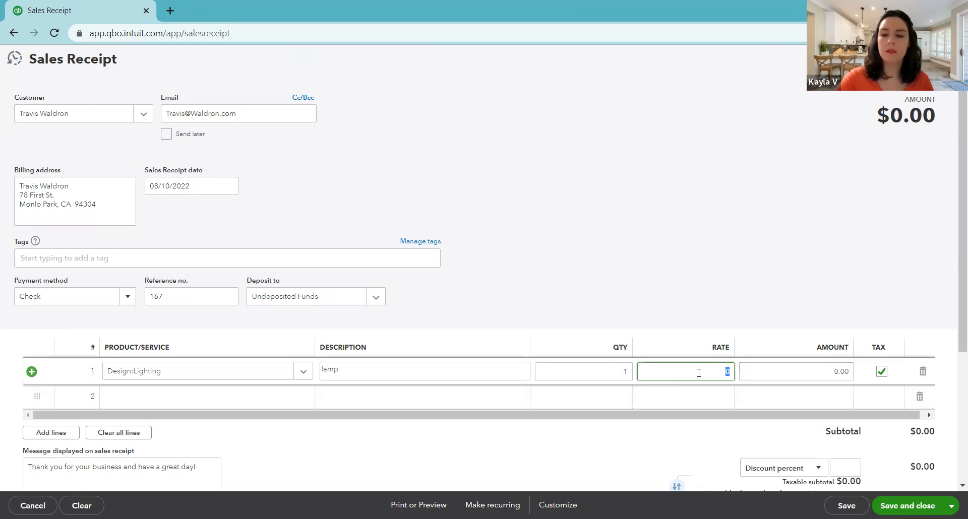
{"action": "type", "text": "45"}
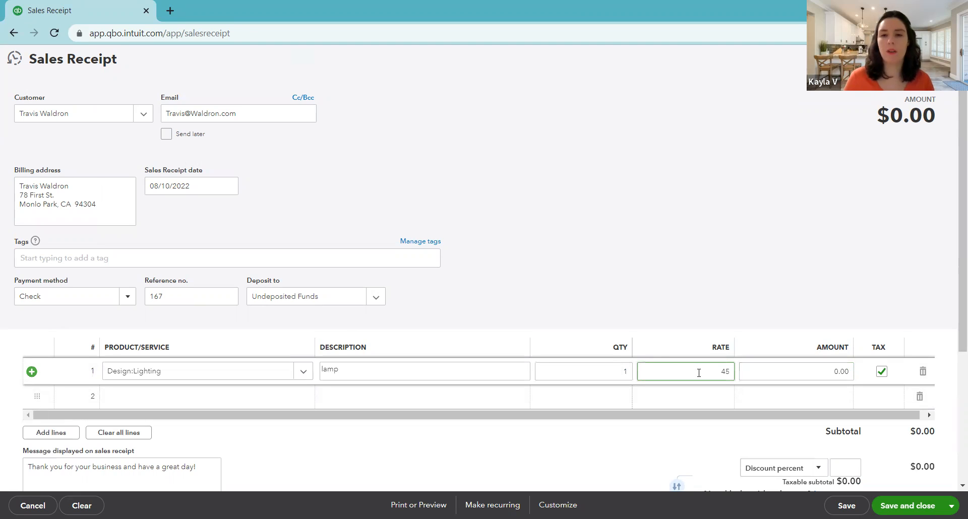
{"action": "left_click", "coordinate": [620, 370]}
{"action": "type", "text": "2"}
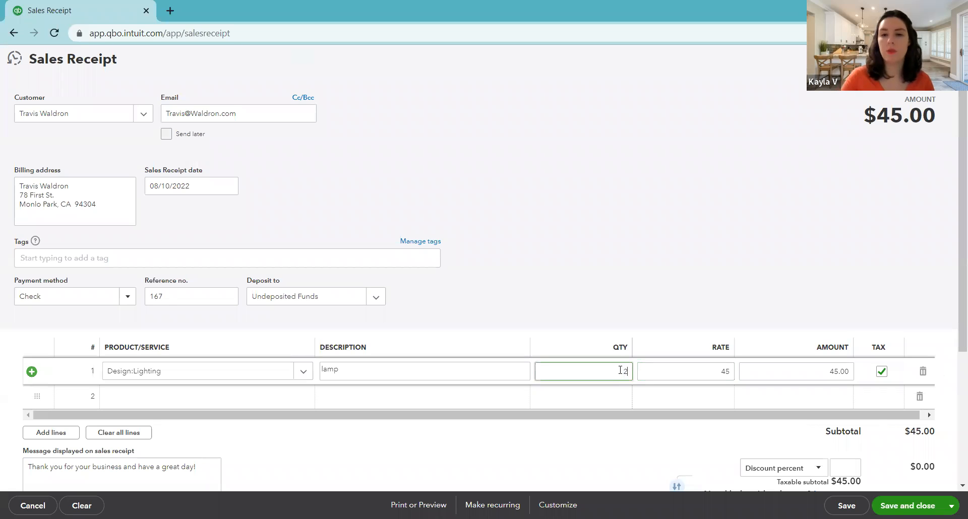
{"action": "left_click", "coordinate": [698, 307]}
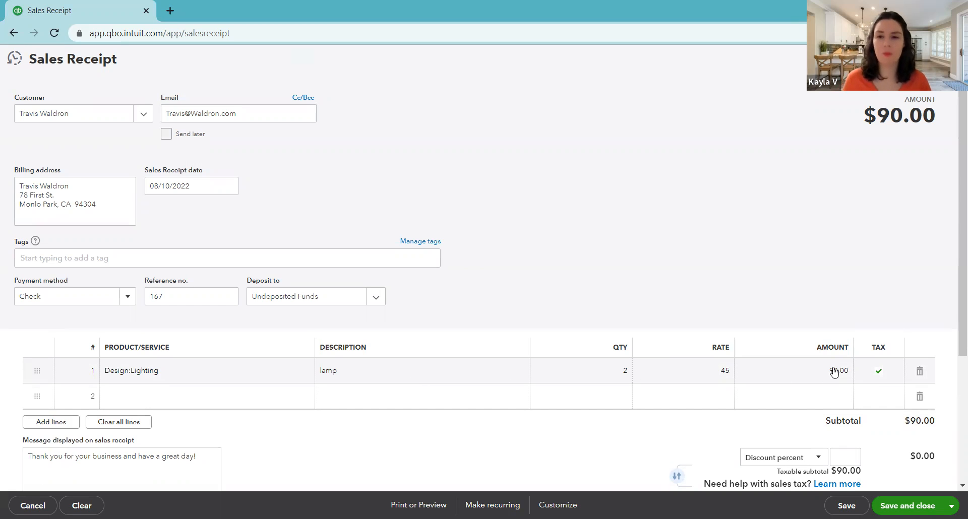
Make the lamp line non-taxable to check the totals, and mark it taxable again
{"action": "left_click", "coordinate": [879, 373]}
{"action": "left_click", "coordinate": [878, 373]}
{"action": "left_click", "coordinate": [863, 296]}
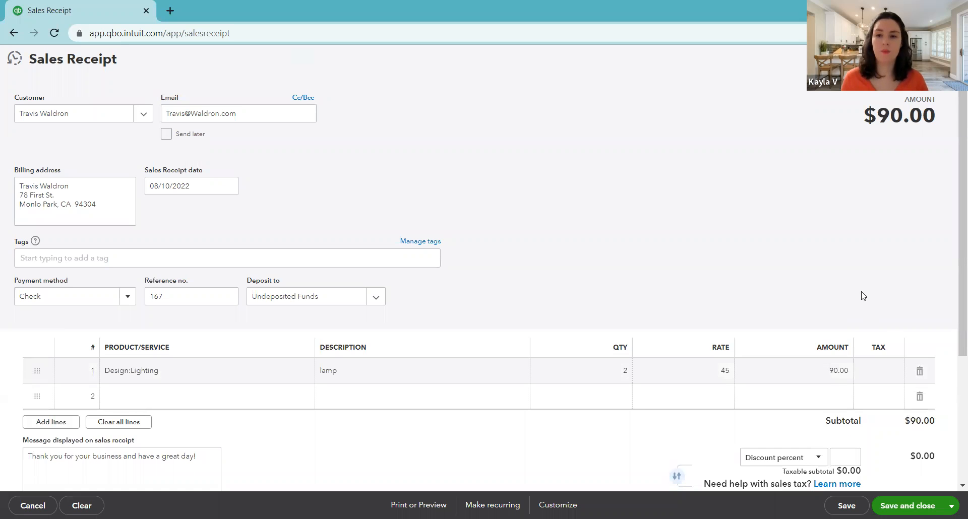
{"action": "scroll", "coordinate": [862, 294], "scroll_direction": "down", "scroll_amount": 3}
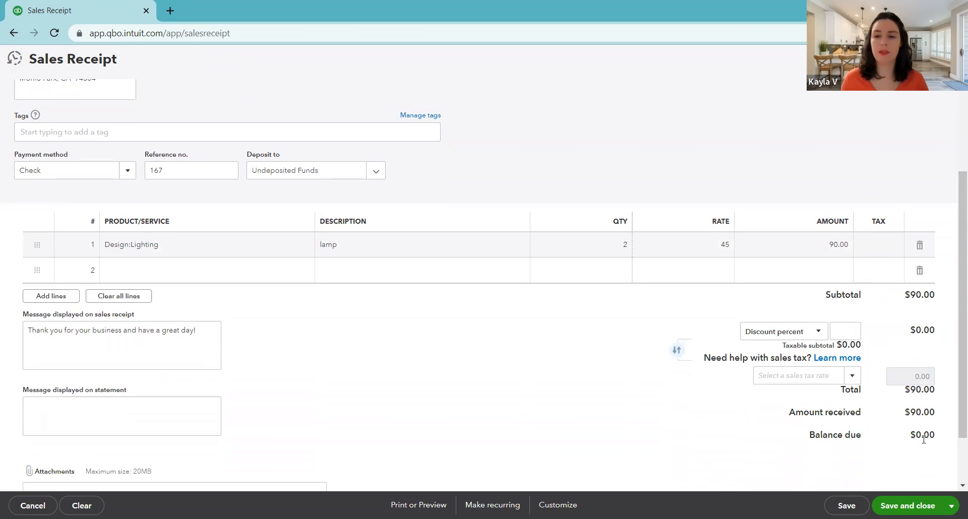
{"action": "left_click", "coordinate": [877, 247]}
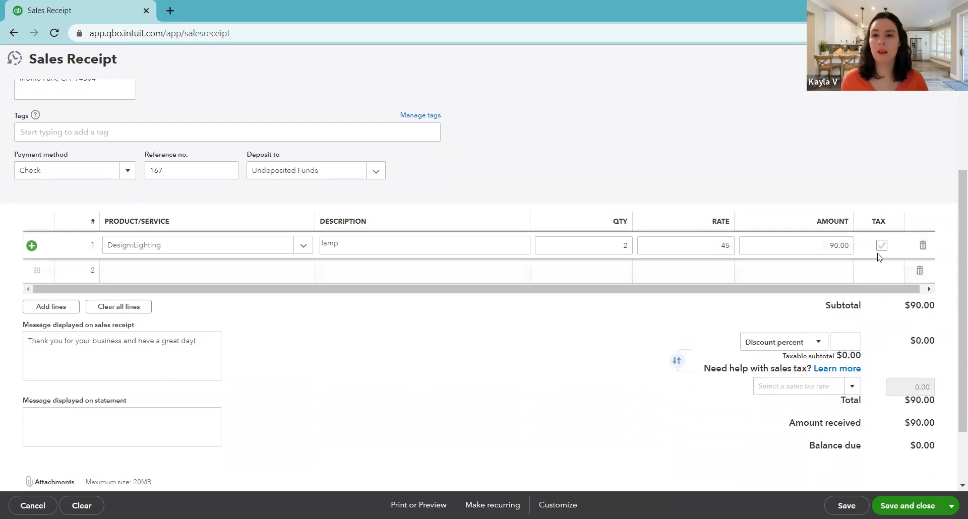
{"action": "left_click", "coordinate": [883, 246]}
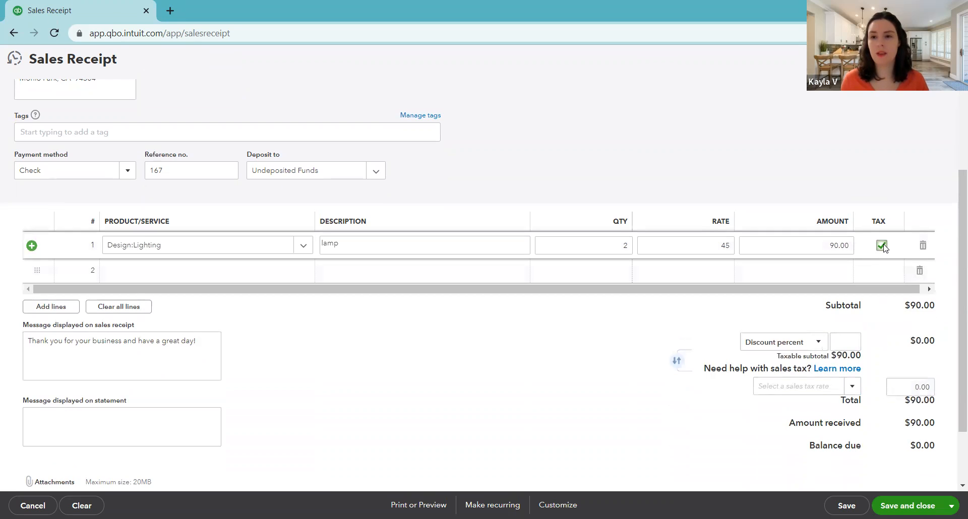
Apply the California sales tax rate to the sales receipt
{"action": "left_click", "coordinate": [853, 388]}
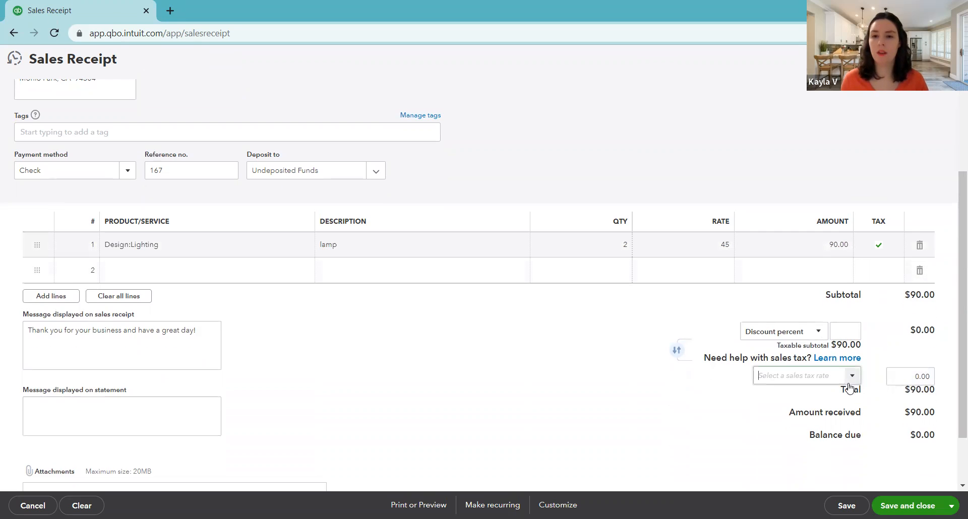
{"action": "left_click", "coordinate": [828, 414]}
{"action": "left_click", "coordinate": [796, 408]}
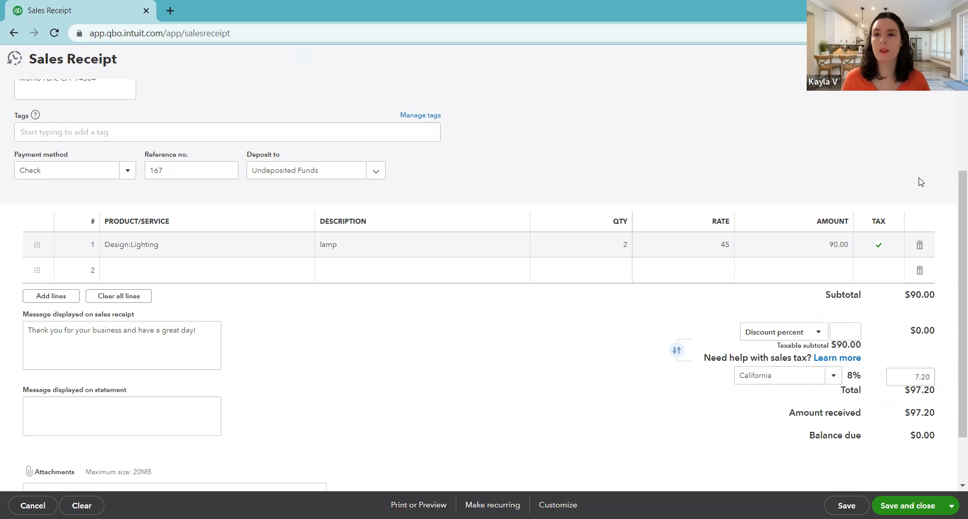
Review the completed sales receipt, including its totals, customer message and attachments area
{"action": "scroll", "coordinate": [921, 182], "scroll_direction": "up", "scroll_amount": 3}
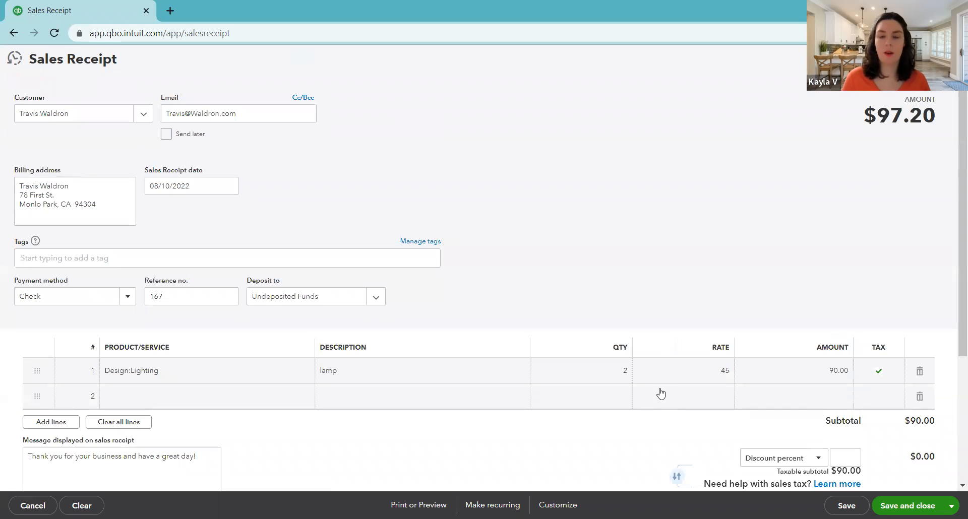
{"action": "scroll", "coordinate": [644, 395], "scroll_direction": "down", "scroll_amount": 1}
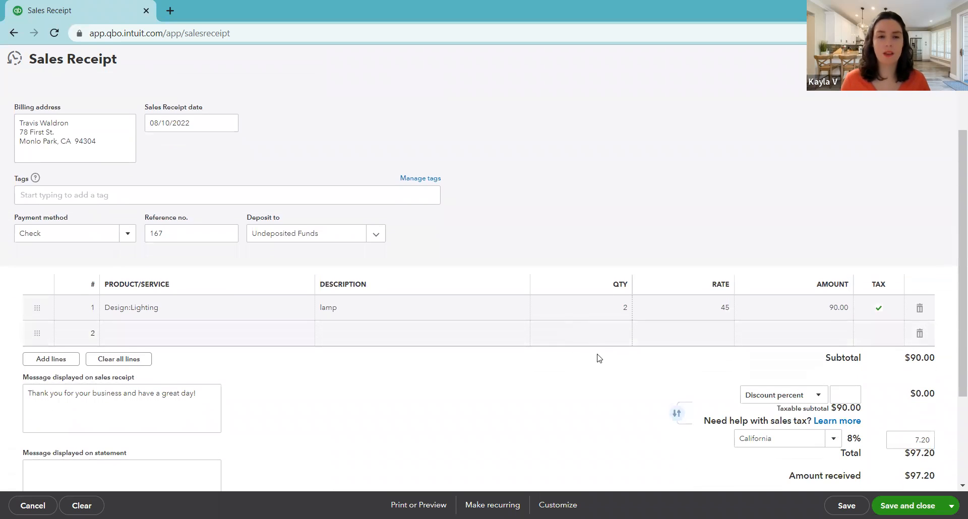
{"action": "scroll", "coordinate": [597, 358], "scroll_direction": "down", "scroll_amount": 1}
{"action": "scroll", "coordinate": [541, 352], "scroll_direction": "down", "scroll_amount": 1}
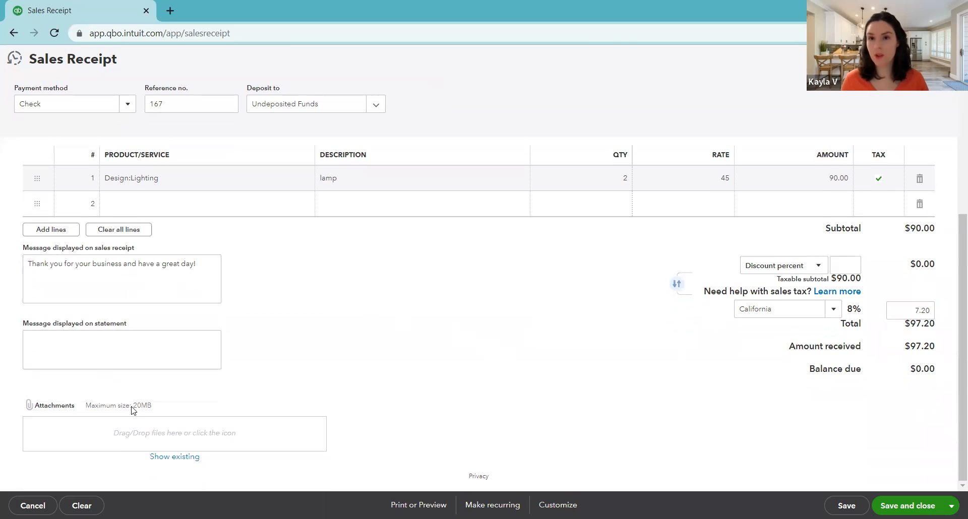
{"action": "left_click", "coordinate": [159, 288]}
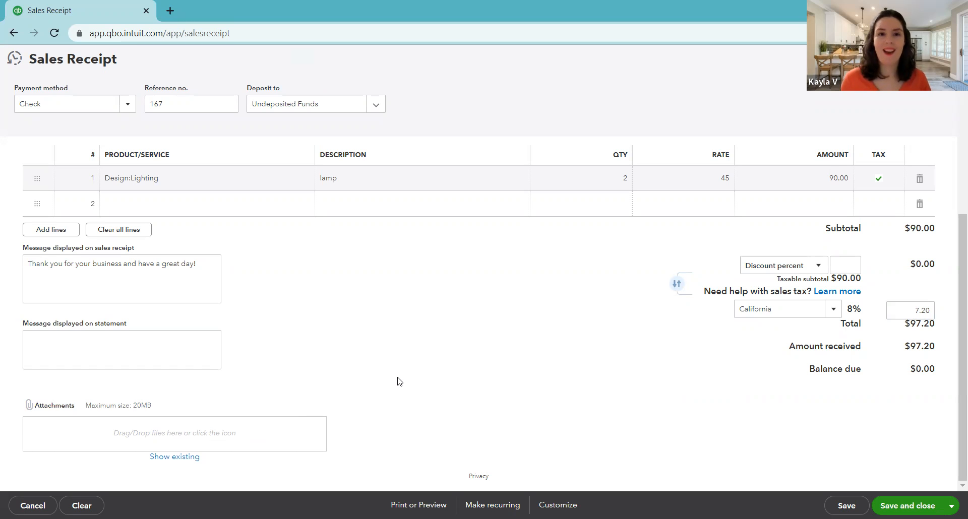
{"action": "scroll", "coordinate": [398, 380], "scroll_direction": "up", "scroll_amount": 3}
{"action": "scroll", "coordinate": [436, 383], "scroll_direction": "up", "scroll_amount": 2}
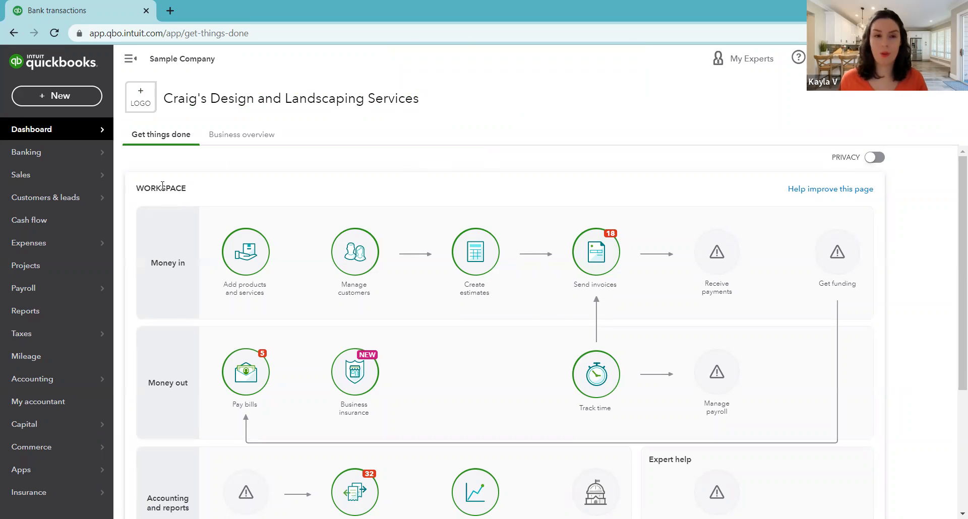
Find the 08/10/2022 sales receipt for $97.20 in the list of all sales transactions and open it
{"action": "mouse_move", "coordinate": [67, 186]}
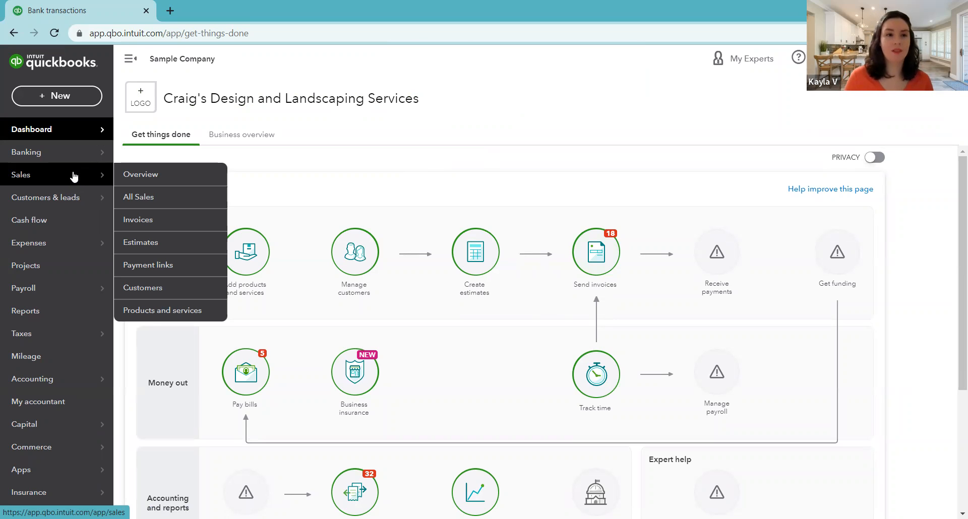
{"action": "left_click", "coordinate": [164, 200]}
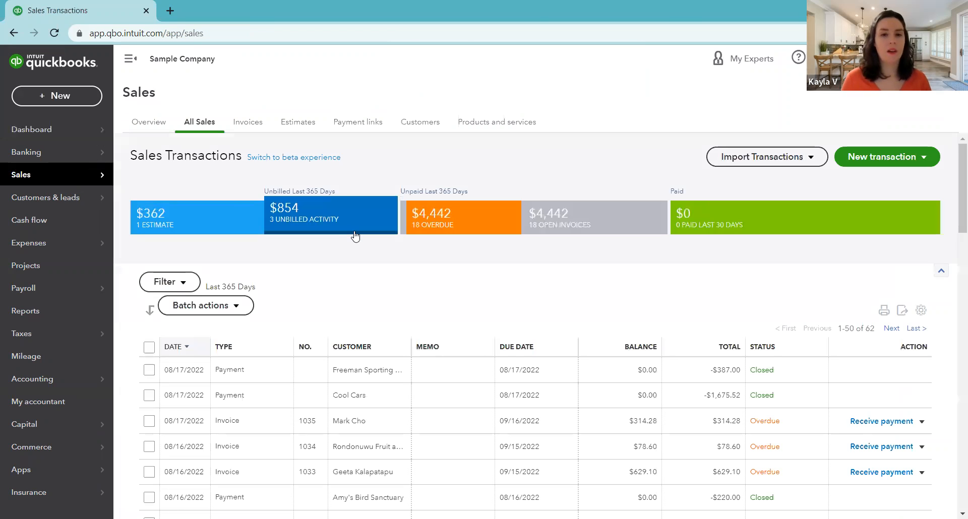
{"action": "scroll", "coordinate": [321, 286], "scroll_direction": "down", "scroll_amount": 1}
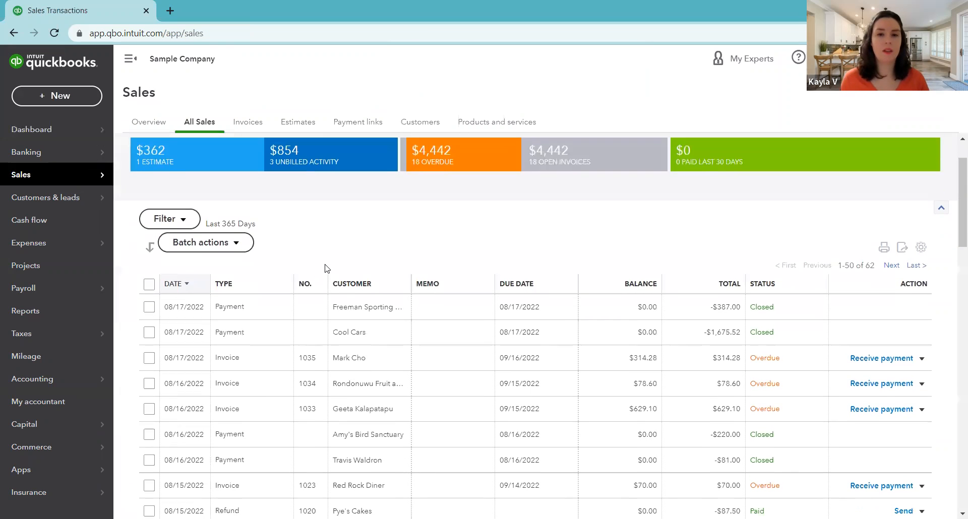
{"action": "scroll", "coordinate": [246, 272], "scroll_direction": "down", "scroll_amount": 1}
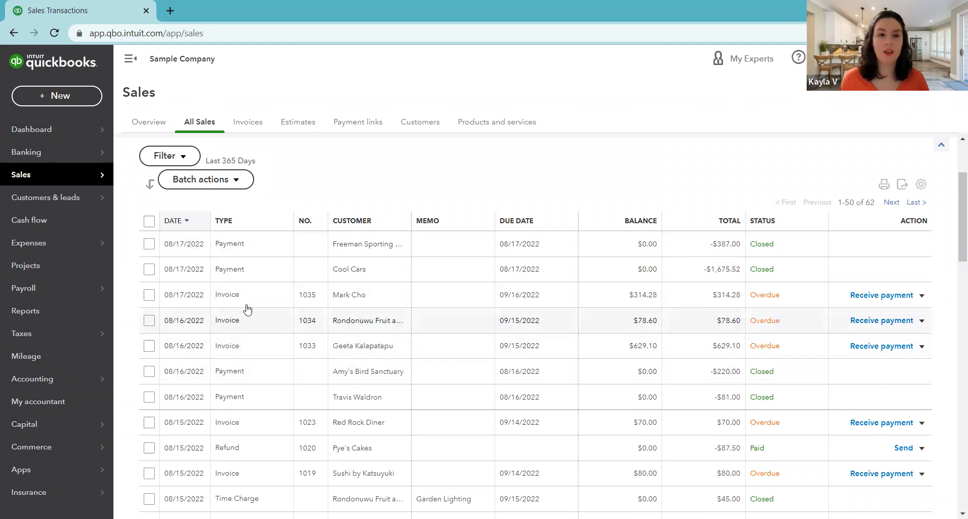
{"action": "scroll", "coordinate": [249, 299], "scroll_direction": "down", "scroll_amount": 6}
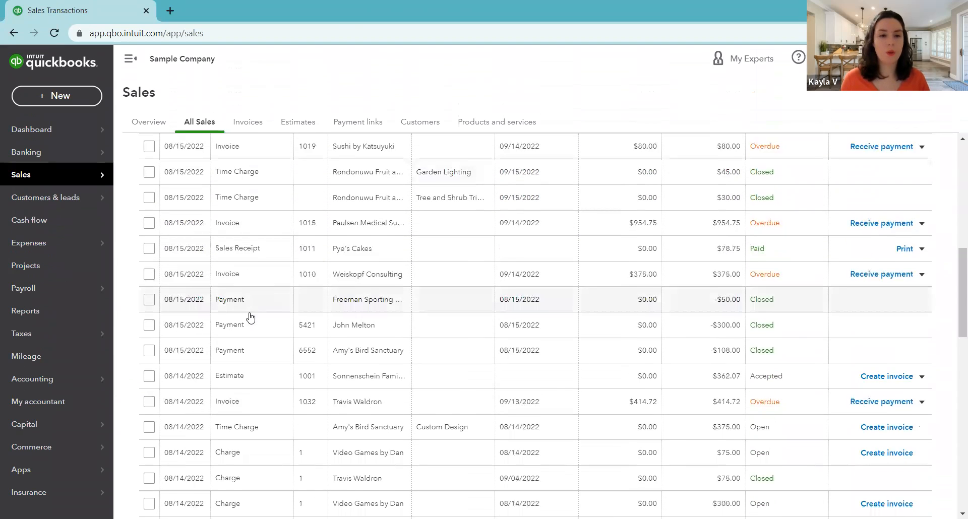
{"action": "scroll", "coordinate": [249, 319], "scroll_direction": "down", "scroll_amount": 5}
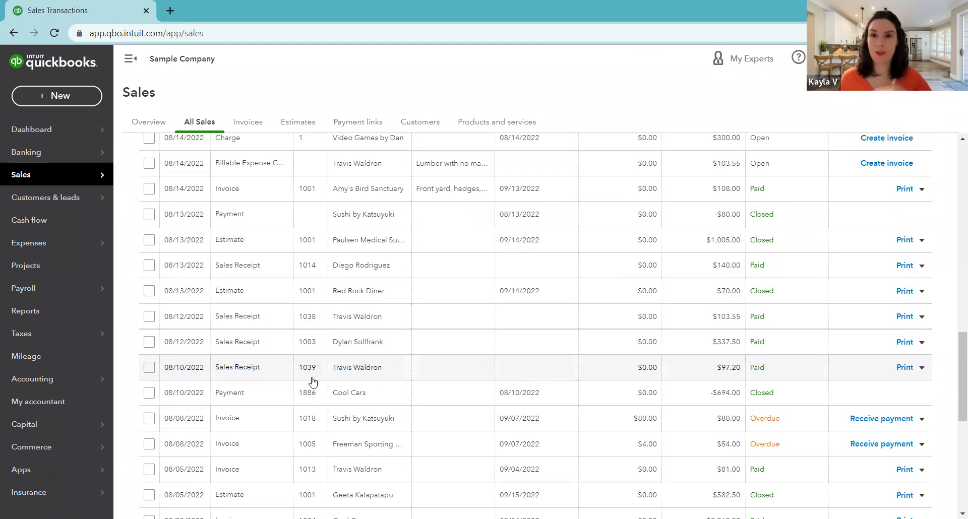
{"action": "left_click", "coordinate": [489, 373]}
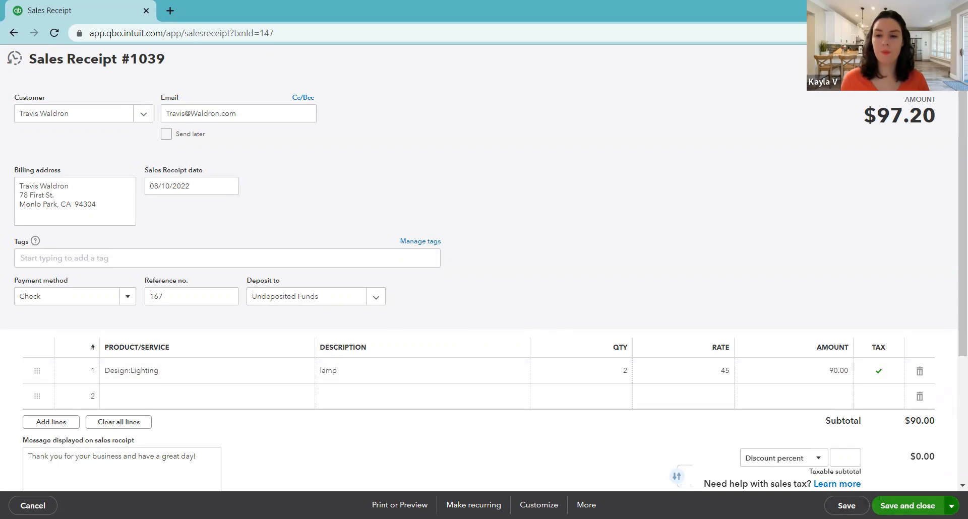
Save the sales receipt for sending, examine the email's subject, body and receipt preview, and close the email without sending it
{"action": "left_click", "coordinate": [951, 506]}
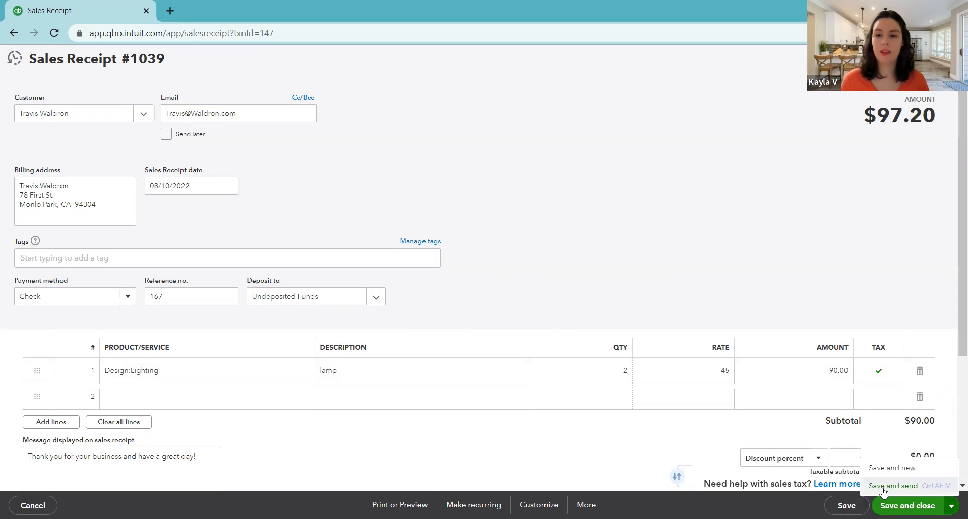
{"action": "left_click", "coordinate": [912, 487]}
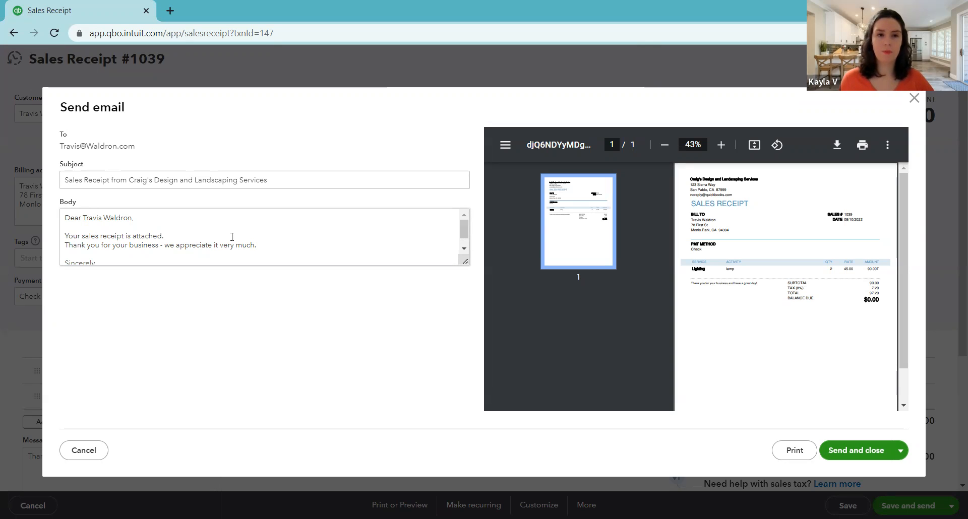
{"action": "key", "text": "ctrl+a"}
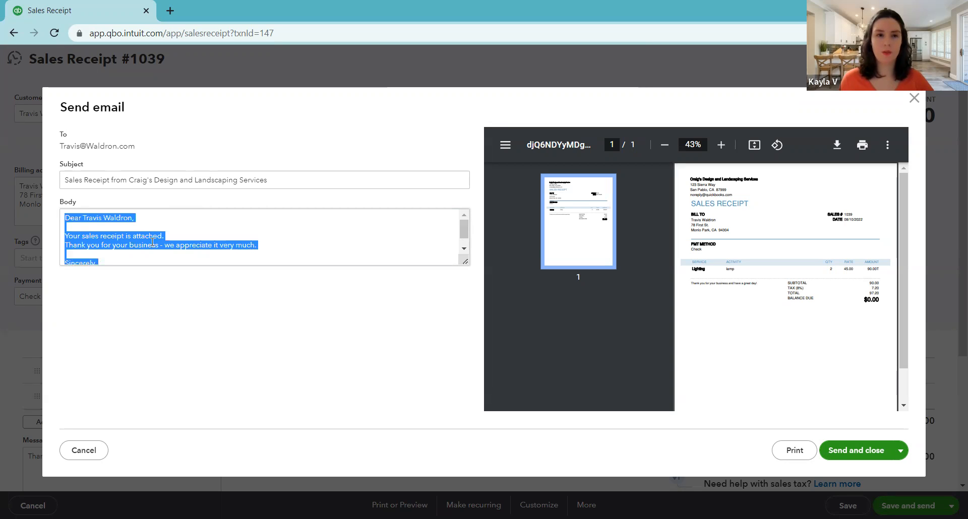
{"action": "left_click", "coordinate": [238, 250]}
{"action": "left_click", "coordinate": [328, 305]}
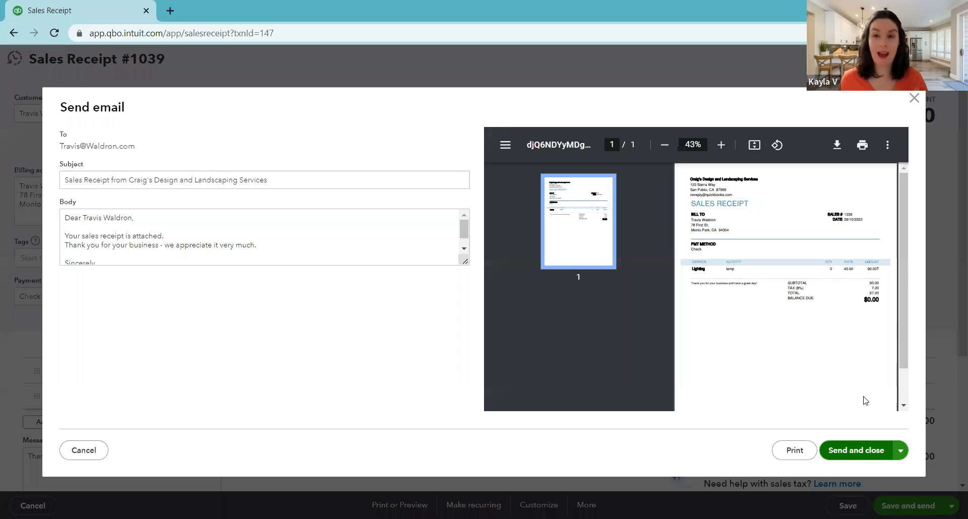
{"action": "left_click", "coordinate": [914, 97]}
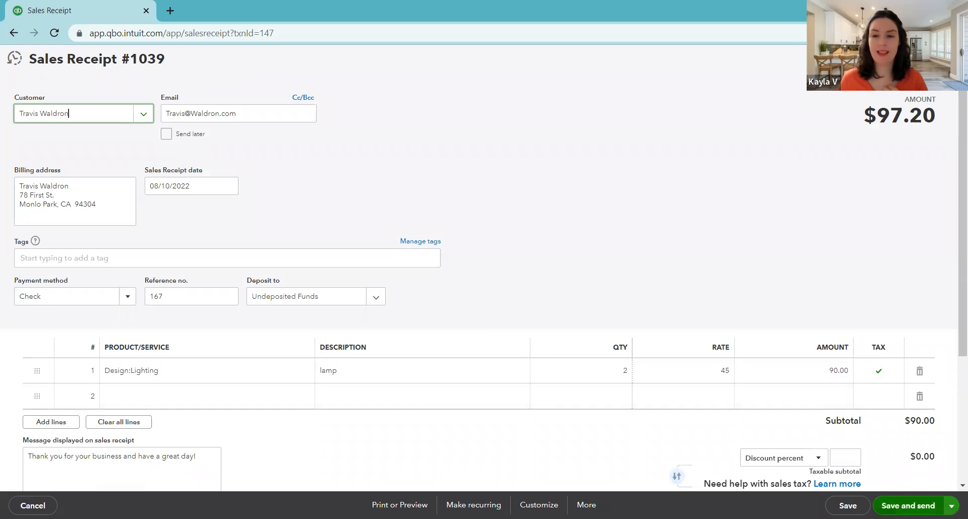
{"action": "left_click", "coordinate": [907, 506]}
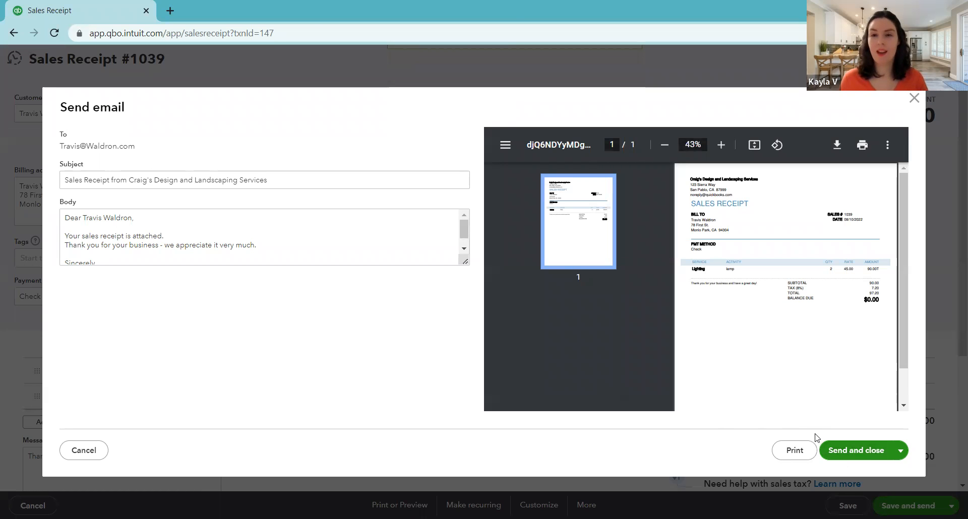
{"action": "left_click", "coordinate": [914, 97]}
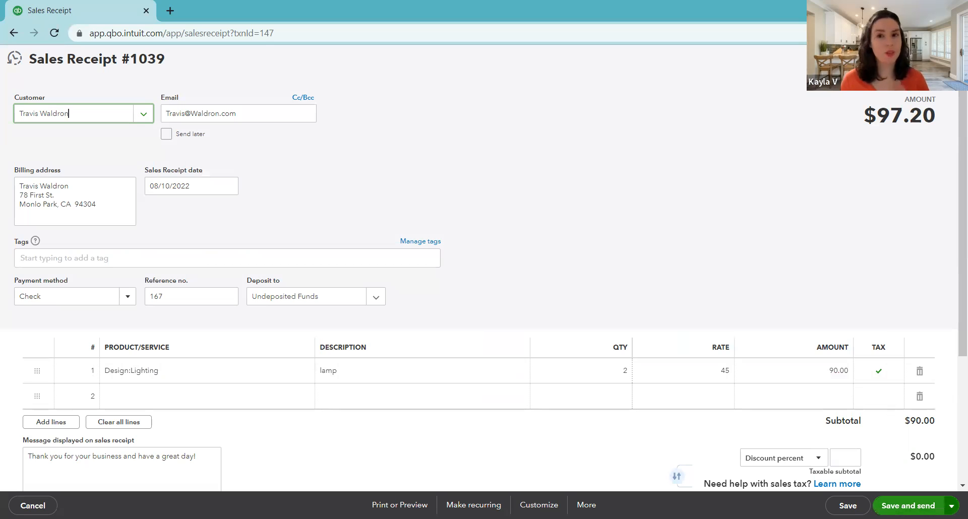
Save and close the sales receipt, and locate its entry in the sales transactions list
{"action": "left_click", "coordinate": [952, 506]}
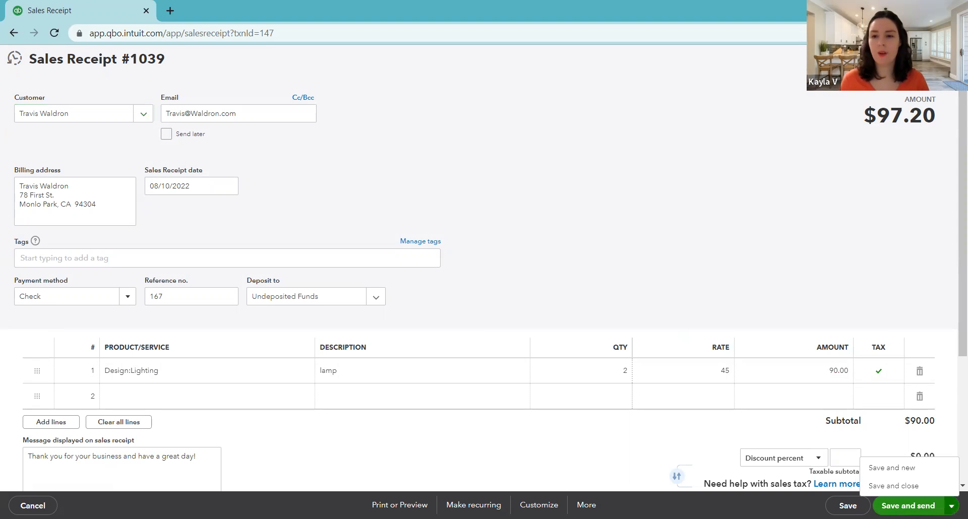
{"action": "left_click", "coordinate": [900, 487]}
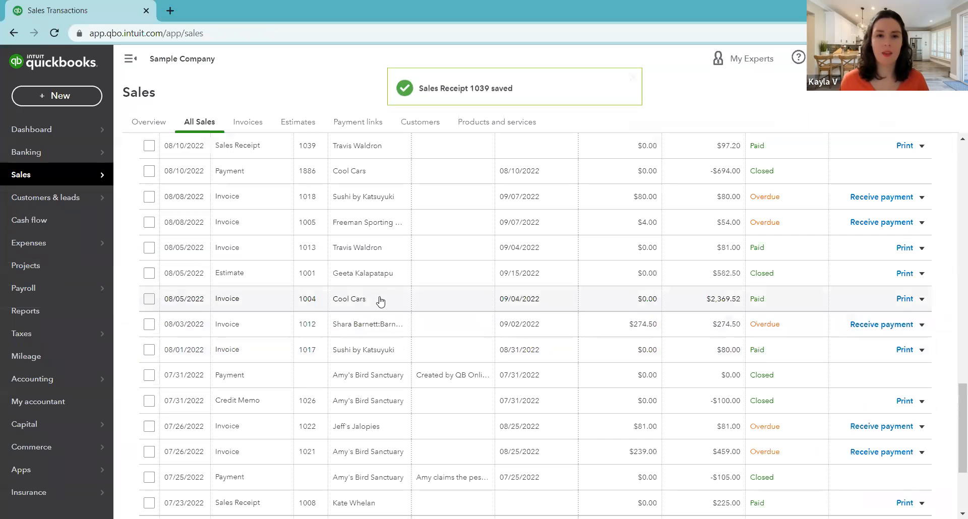
{"action": "scroll", "coordinate": [440, 333], "scroll_direction": "up", "scroll_amount": 3}
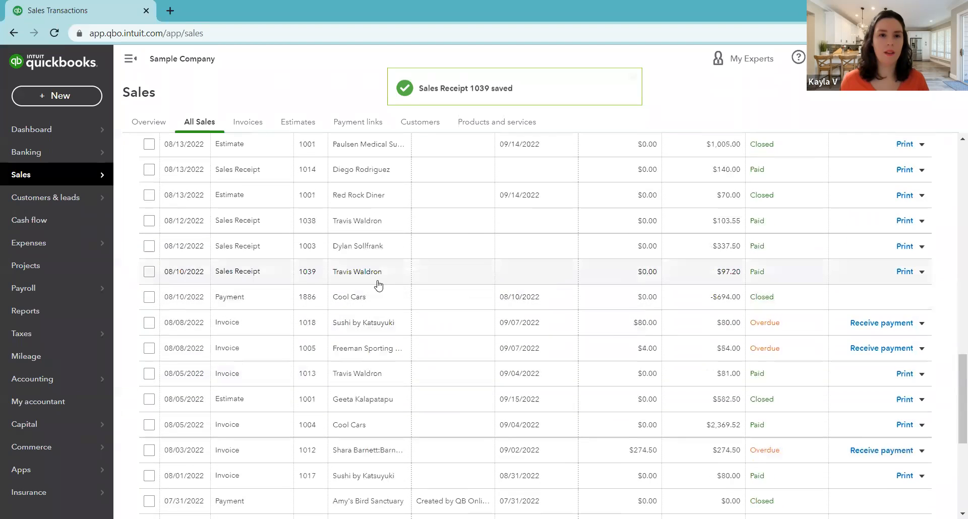